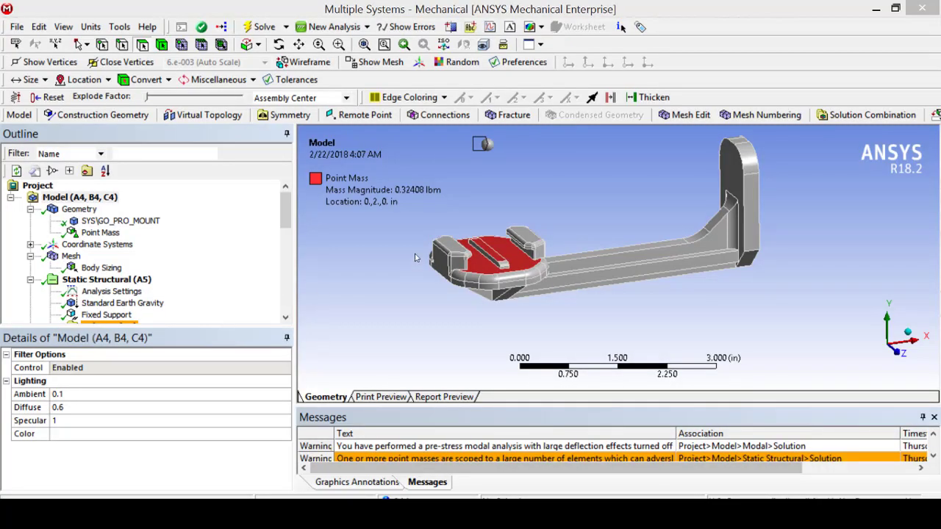
- Review the Static Structural (A5) setup and the mount's mesh from several angles
{"action": "left_click_drag", "start_coordinate": [416, 258], "coordinate": [419, 274]}
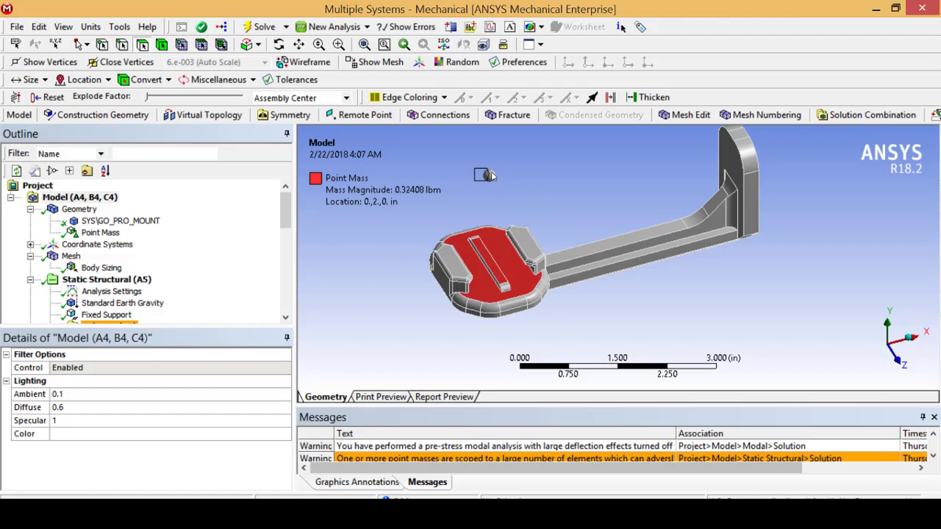
{"action": "left_click", "coordinate": [107, 281]}
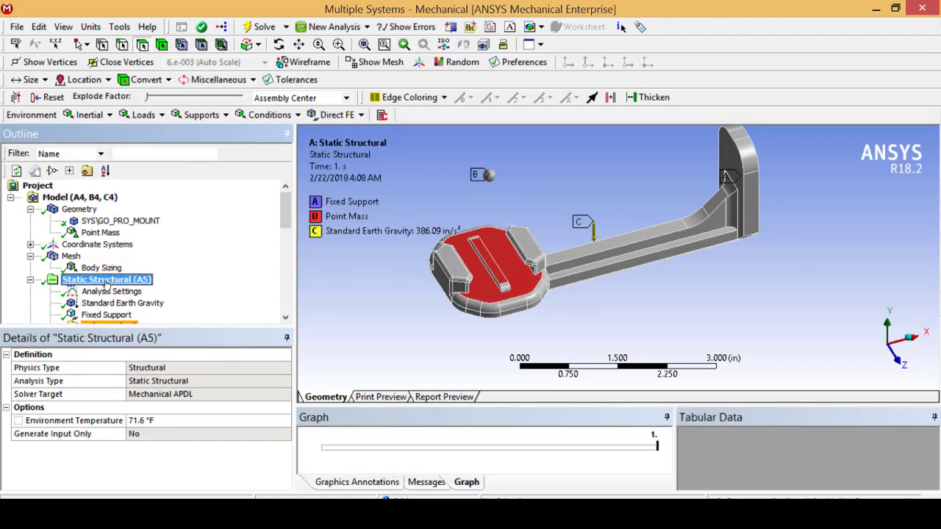
{"action": "middle_click_drag", "start_coordinate": [455, 289], "coordinate": [459, 288]}
{"action": "left_click", "coordinate": [70, 257]}
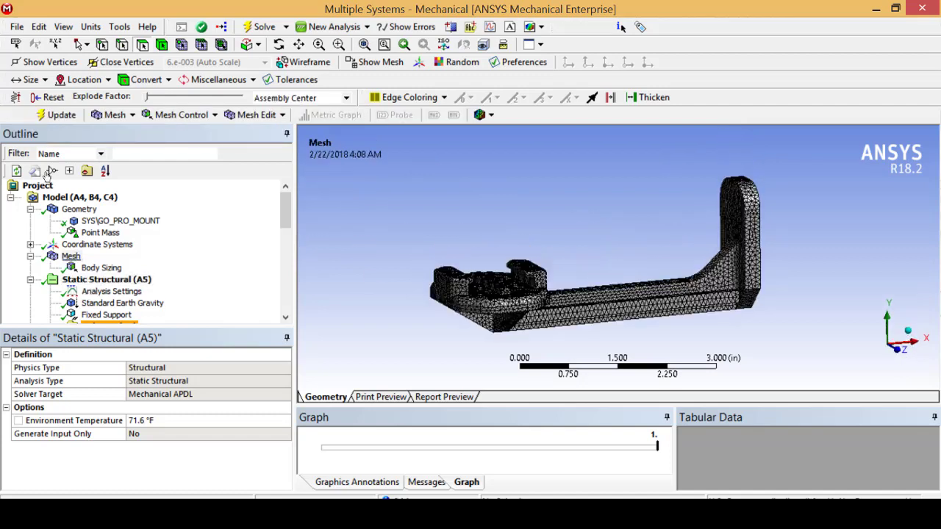
{"action": "middle_click_drag", "start_coordinate": [394, 257], "coordinate": [437, 274]}
{"action": "key", "text": "F7"}
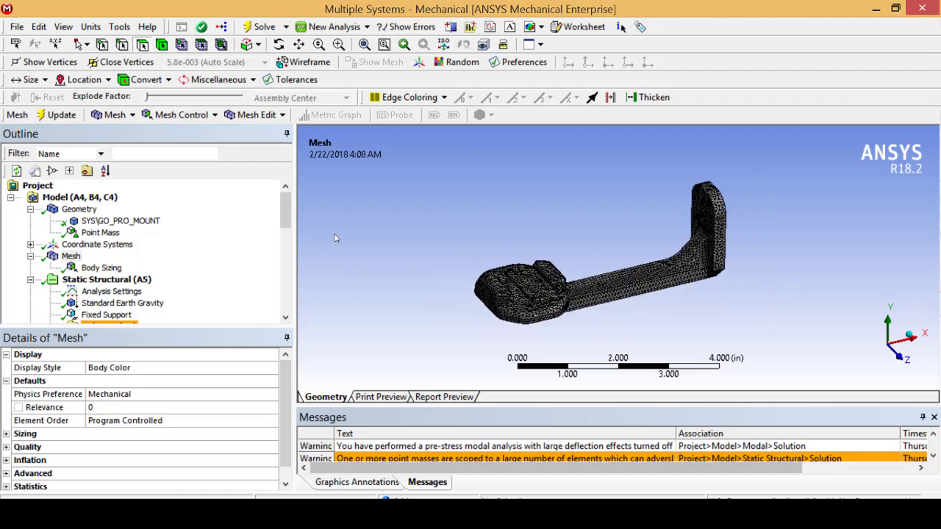
{"action": "scroll", "coordinate": [485, 298], "scroll_direction": "up", "scroll_amount": 2}
{"action": "left_click_drag", "start_coordinate": [286, 214], "coordinate": [286, 246]}
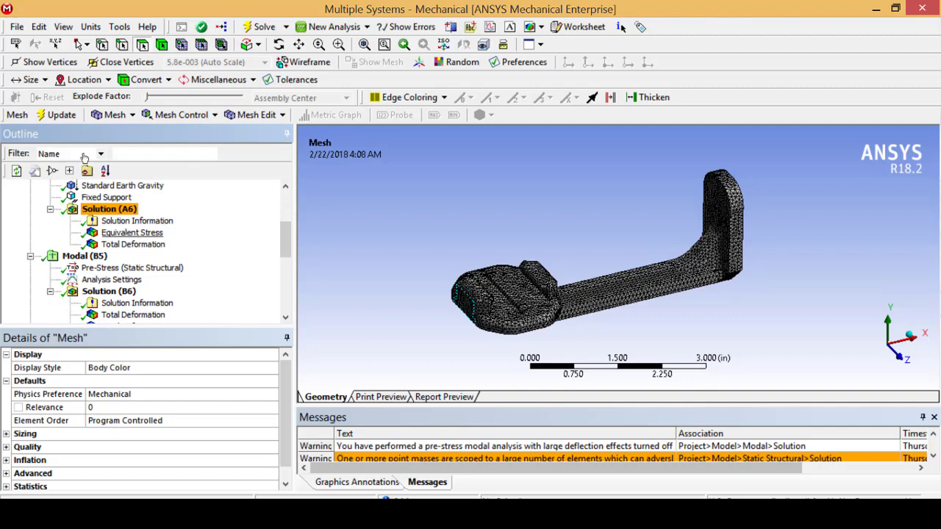
- Check the static Equivalent Stress and Total Deformation results, then bring up Modal (B5)
{"action": "left_click", "coordinate": [133, 233]}
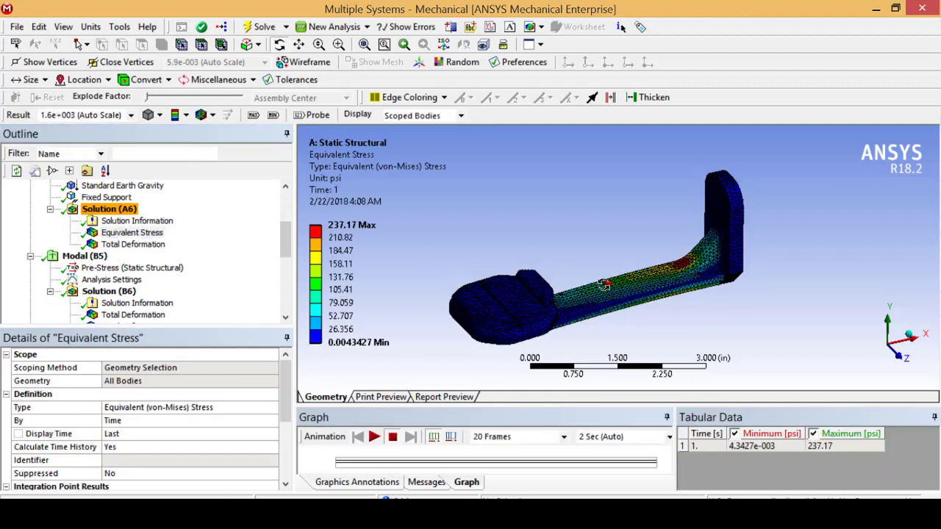
{"action": "left_click_drag", "start_coordinate": [595, 290], "coordinate": [597, 300]}
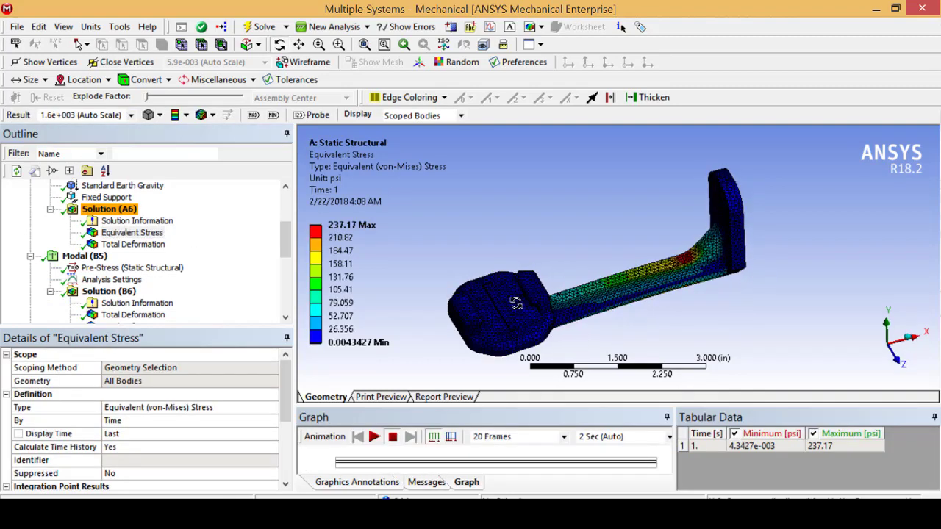
{"action": "left_click", "coordinate": [125, 245]}
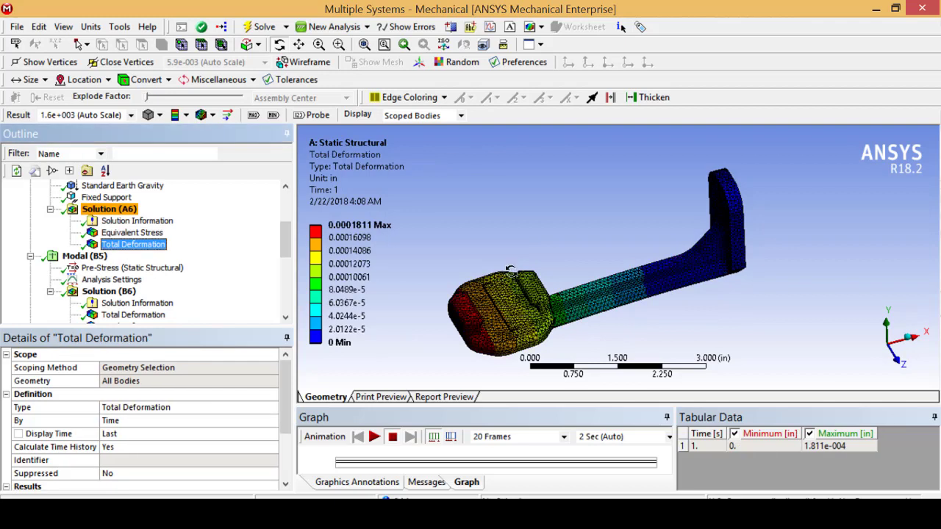
{"action": "mouse_move", "coordinate": [324, 316]}
{"action": "left_click", "coordinate": [85, 256]}
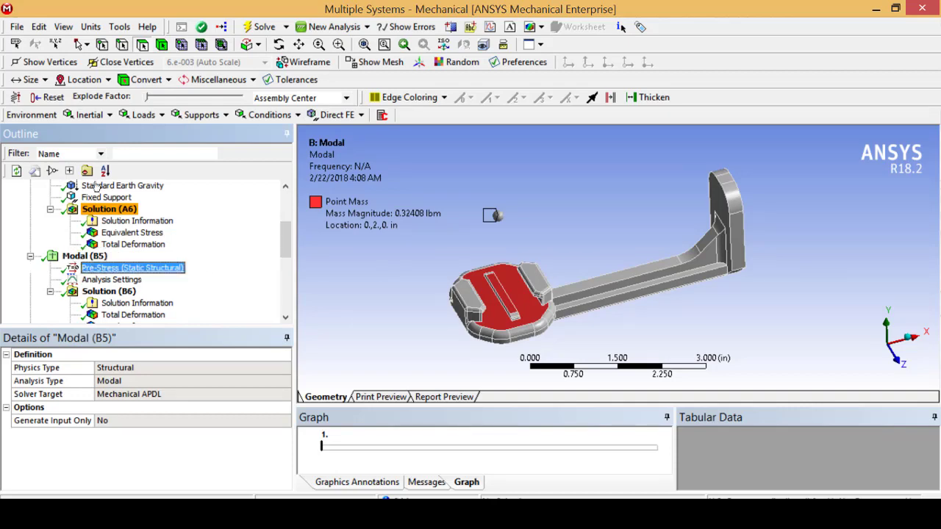
- Inspect the modal Pre-Stress settings and the first mode's Total Deformation, then go to Solution (C6)
{"action": "left_click", "coordinate": [145, 274]}
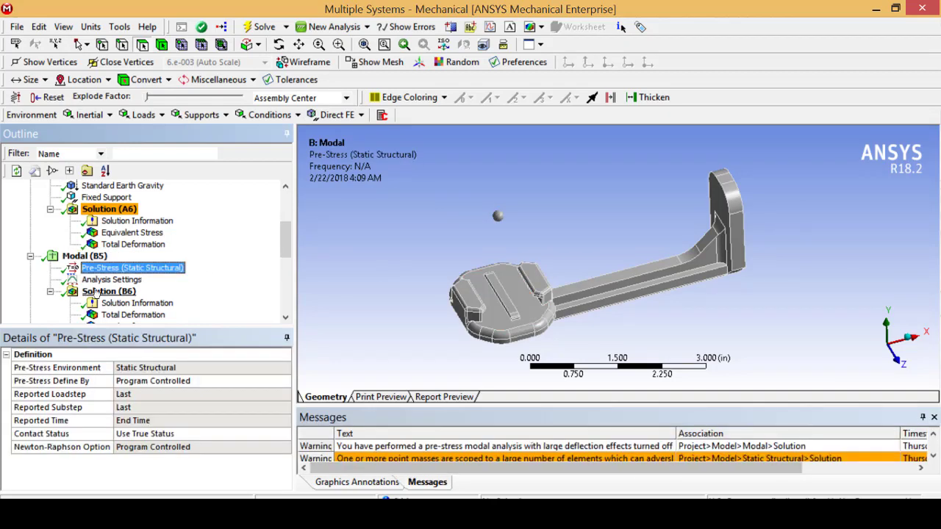
{"action": "left_click", "coordinate": [135, 314]}
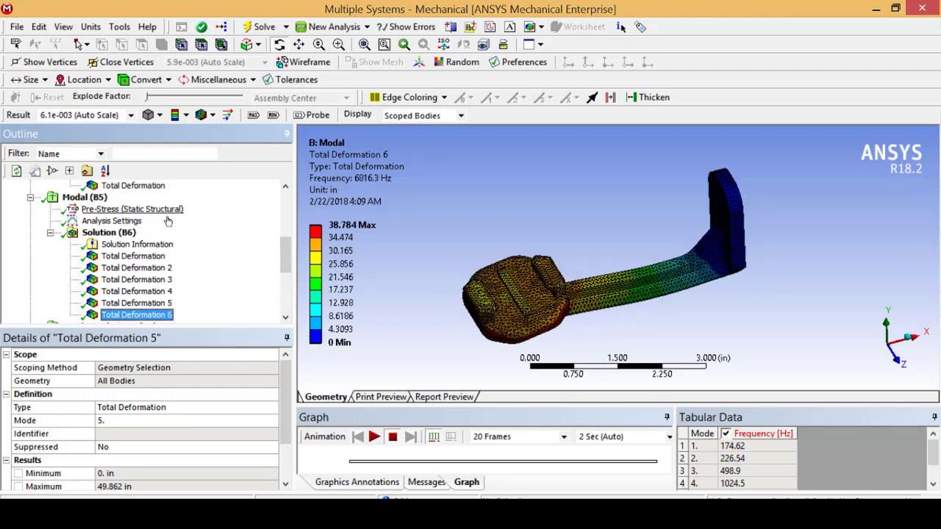
{"action": "key", "text": "Down"}
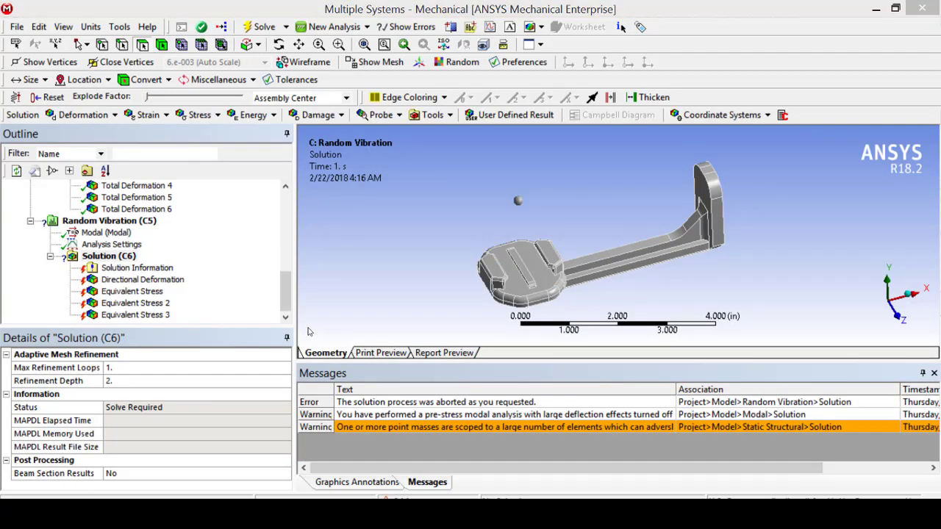
- Add a PSD G Acceleration excitation to Random Vibration (C5), applied to the Fixed Support
{"action": "left_click", "coordinate": [110, 221]}
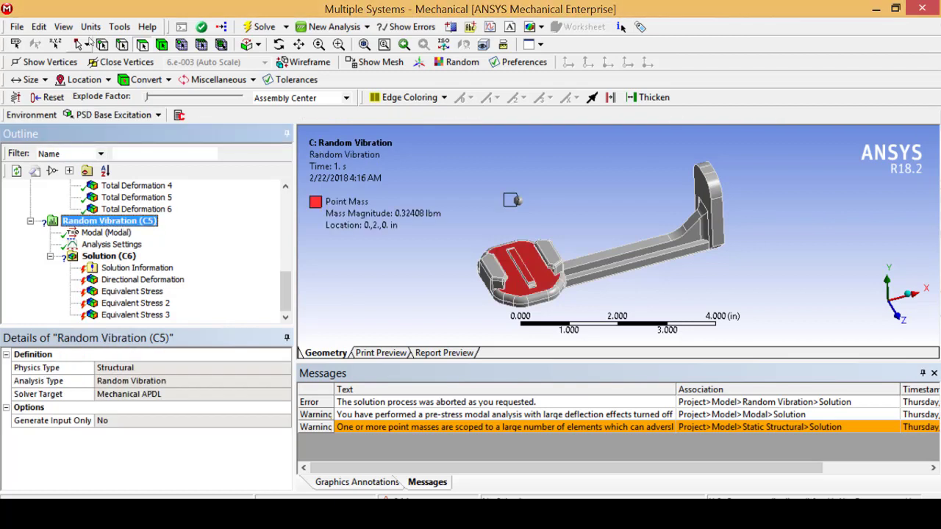
{"action": "left_click", "coordinate": [111, 115]}
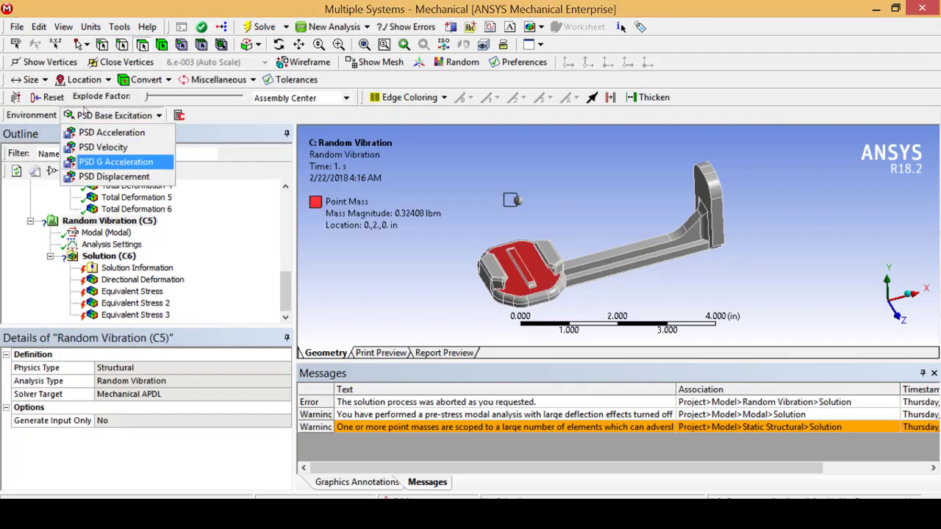
{"action": "left_click", "coordinate": [115, 162]}
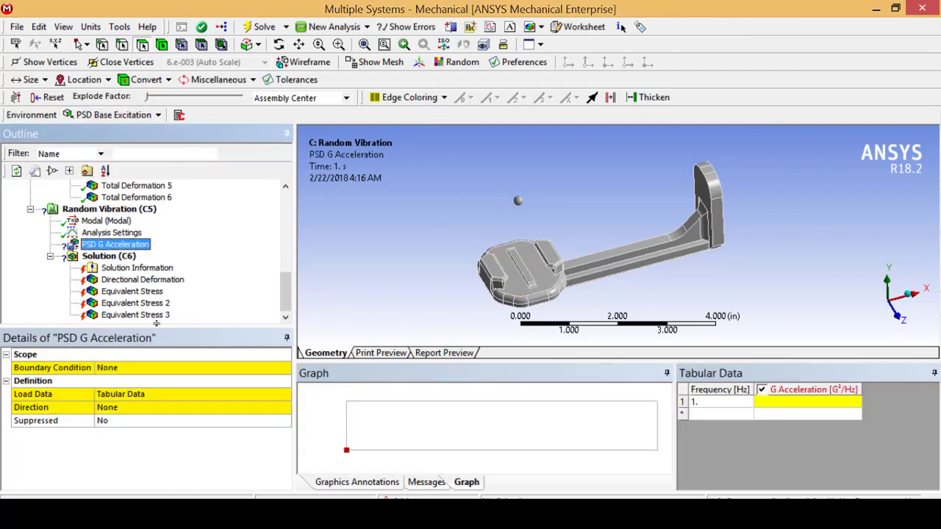
{"action": "left_click", "coordinate": [273, 367]}
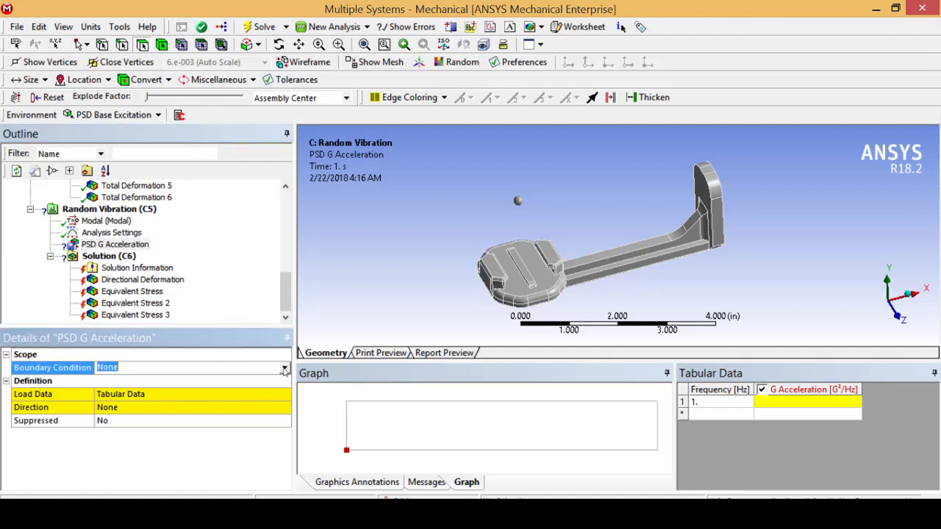
{"action": "left_click", "coordinate": [284, 367]}
{"action": "left_click", "coordinate": [192, 385]}
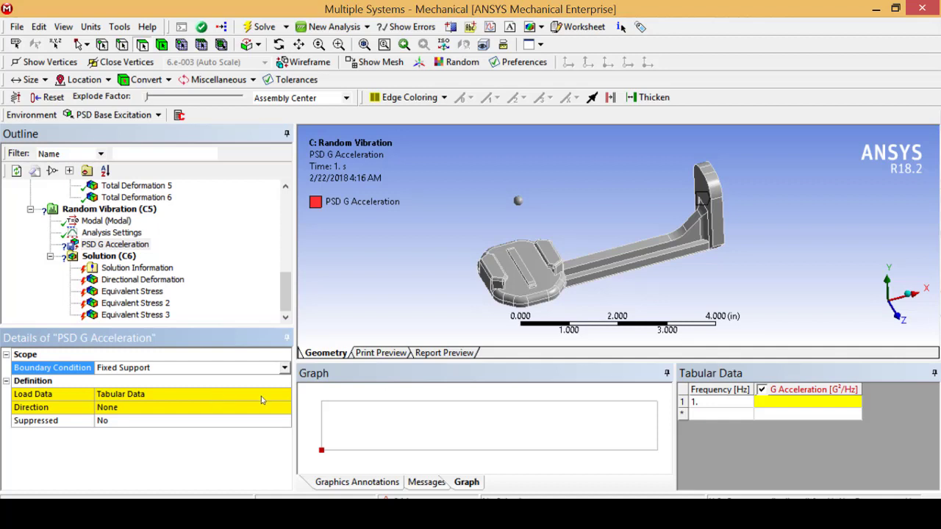
- Copy the six modal frequencies from Solution (B6) into the PSD G Acceleration table
{"action": "left_click", "coordinate": [711, 404]}
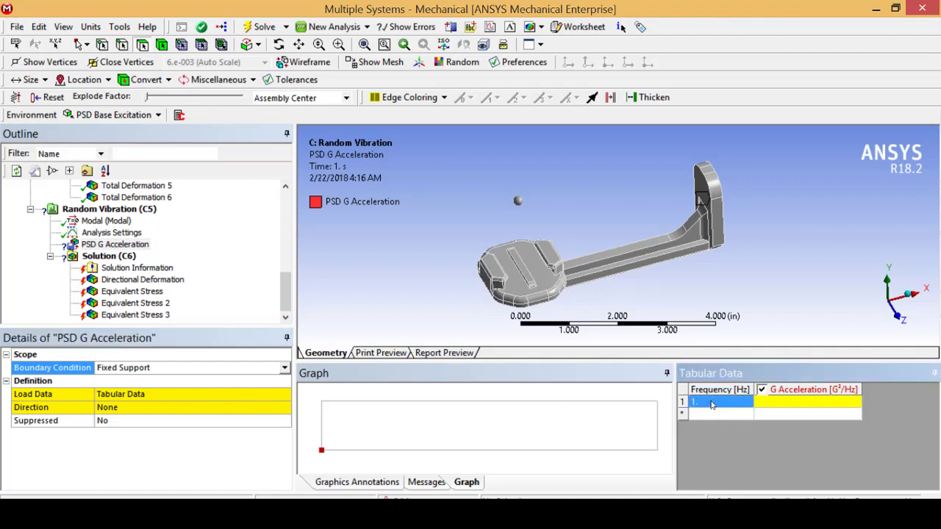
{"action": "left_click_drag", "start_coordinate": [285, 298], "coordinate": [284, 266]}
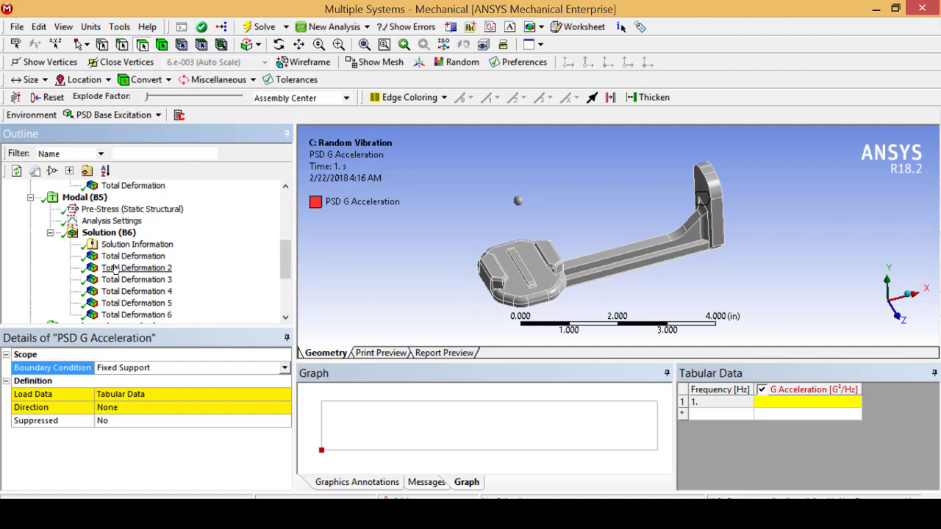
{"action": "left_click", "coordinate": [108, 233]}
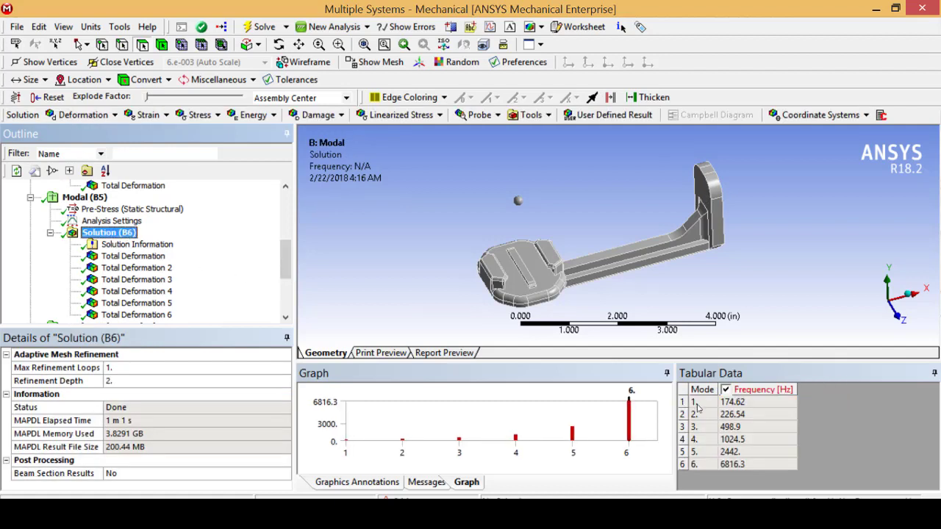
{"action": "left_click_drag", "start_coordinate": [741, 403], "coordinate": [742, 463]}
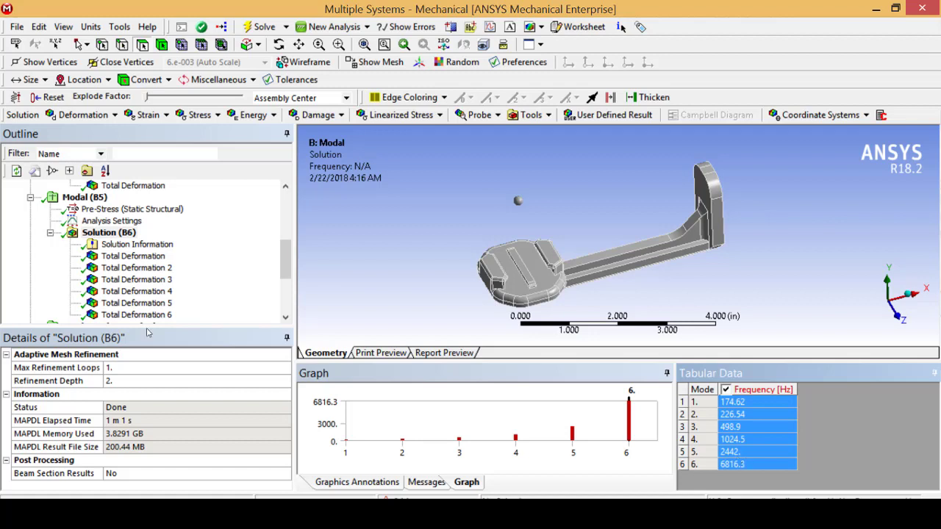
{"action": "left_click_drag", "start_coordinate": [284, 261], "coordinate": [284, 291]}
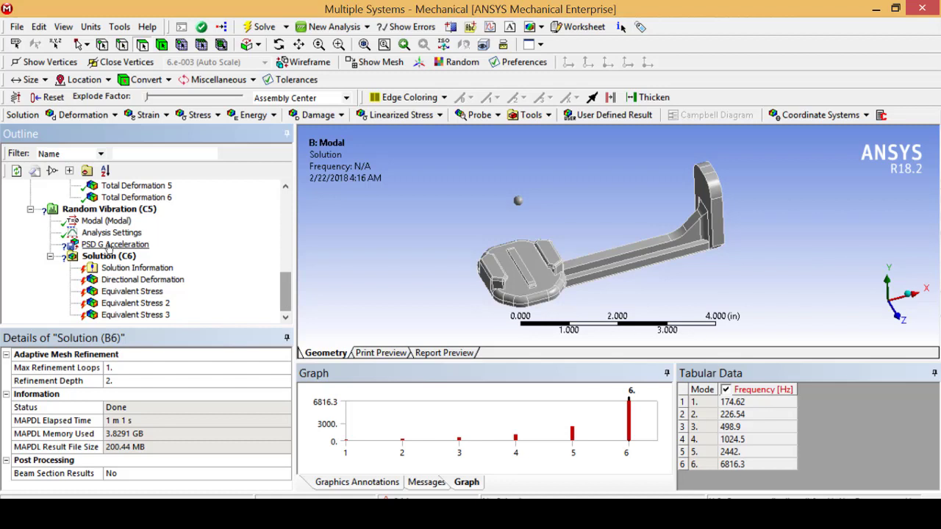
{"action": "left_click", "coordinate": [109, 245]}
{"action": "left_click", "coordinate": [717, 402]}
{"action": "type", "text": "174.62 226.54\t7.8886e-031 498.9\t7.8886e-031 1024.5\t7.8886e-031 2442.\t7.8886e-031 6816.3\t7.8886e-031"}
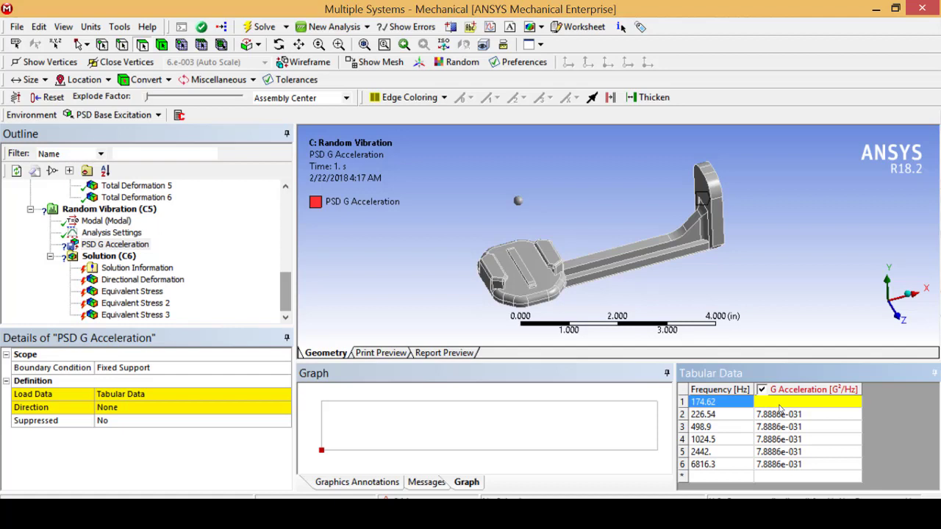
- Enter PSD G Acceleration values of 4.3e-003 to 5.1e-003 G²/Hz and set the Y Axis direction
{"action": "left_click", "coordinate": [780, 407]}
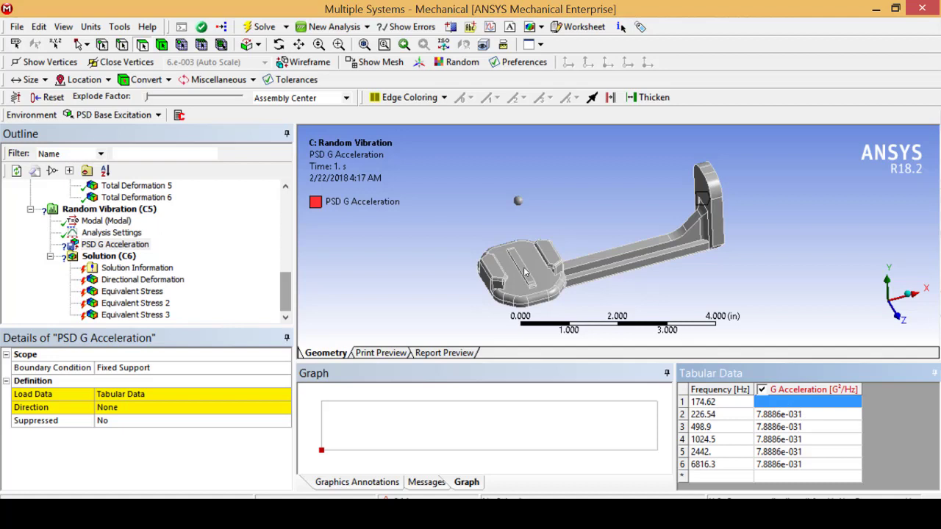
{"action": "left_click", "coordinate": [786, 404]}
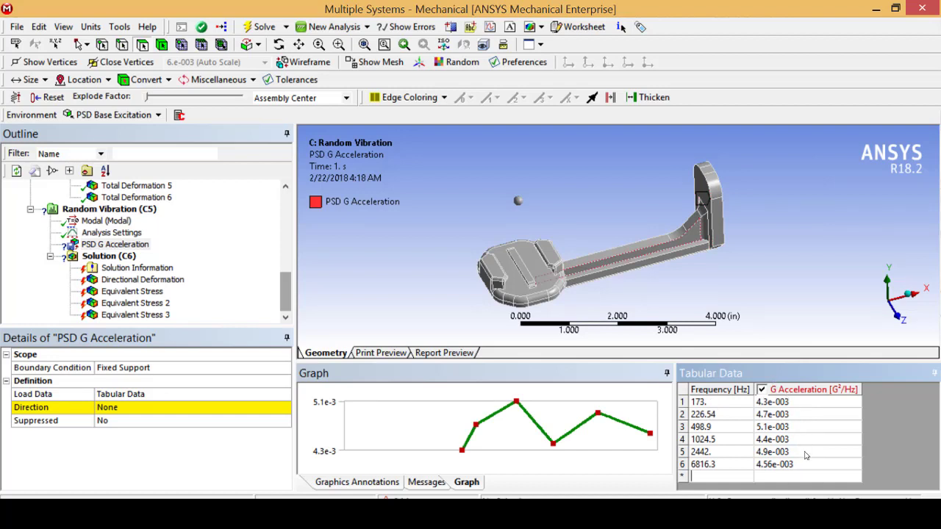
{"action": "left_click", "coordinate": [286, 409]}
{"action": "left_click", "coordinate": [176, 407]}
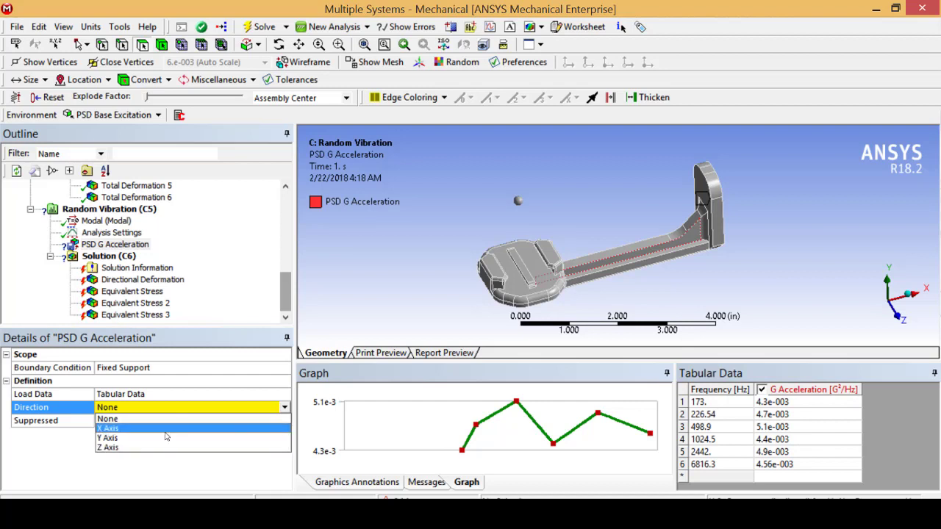
{"action": "left_click", "coordinate": [166, 440]}
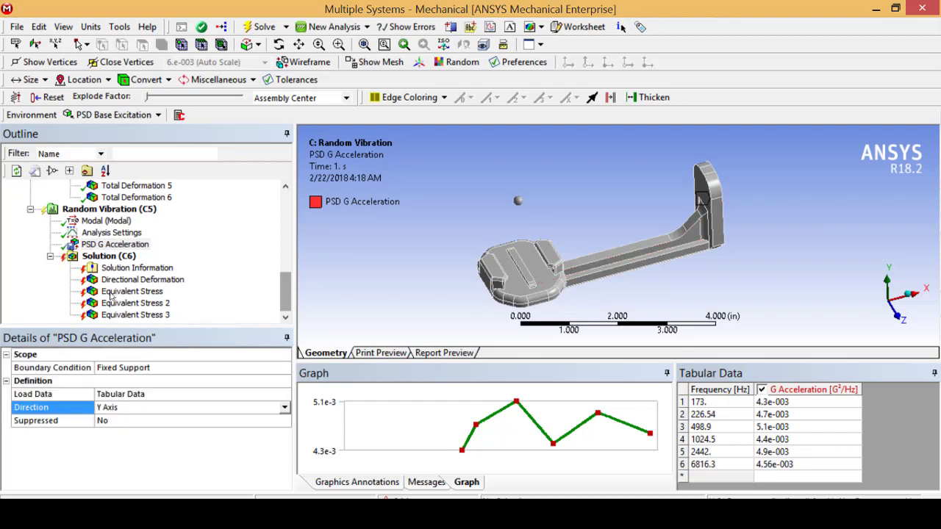
- Go through the Directional Deformation and 1/2/3 Sigma Equivalent Stress results, then solve Random Vibration
{"action": "left_click", "coordinate": [106, 256]}
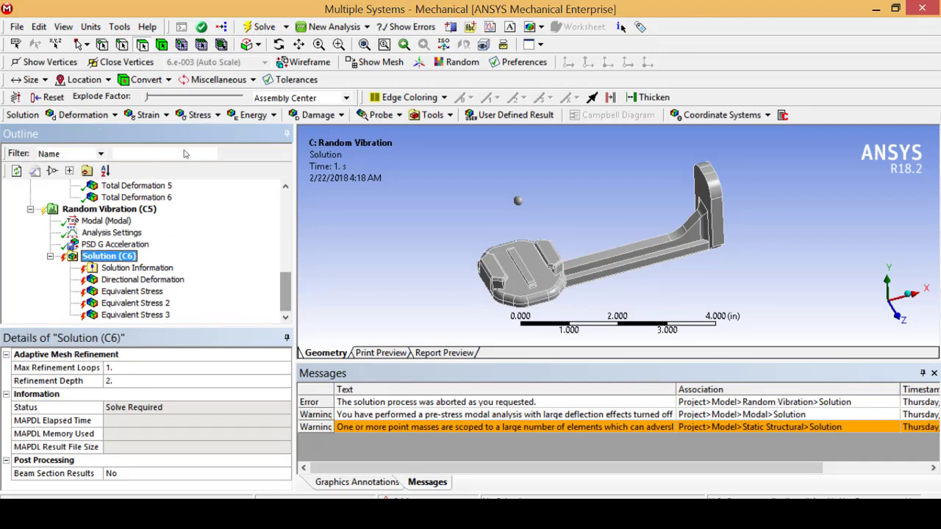
{"action": "left_click", "coordinate": [133, 281]}
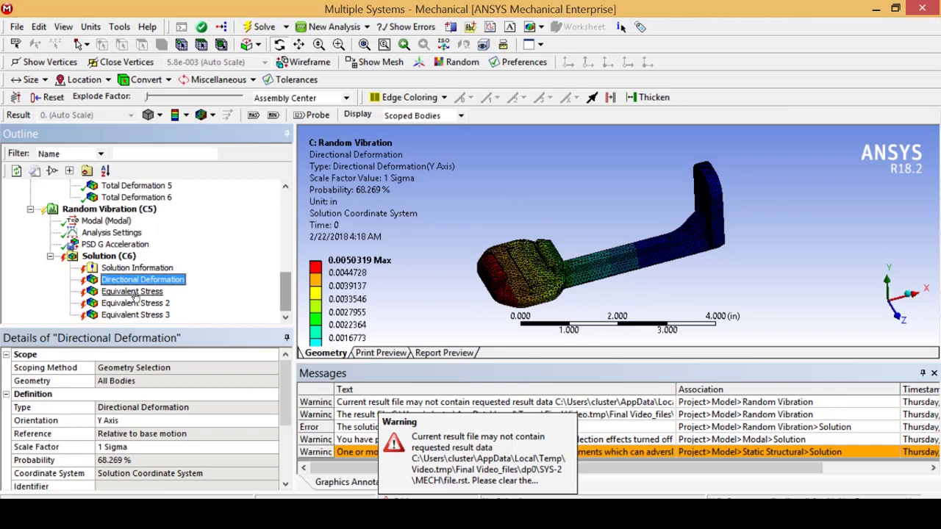
{"action": "left_click", "coordinate": [133, 292]}
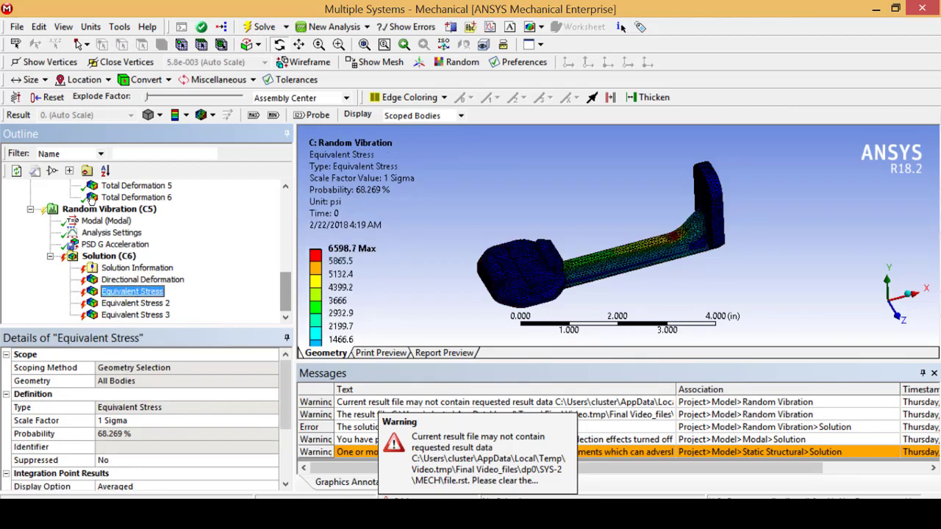
{"action": "left_click", "coordinate": [136, 303]}
{"action": "left_click", "coordinate": [139, 315]}
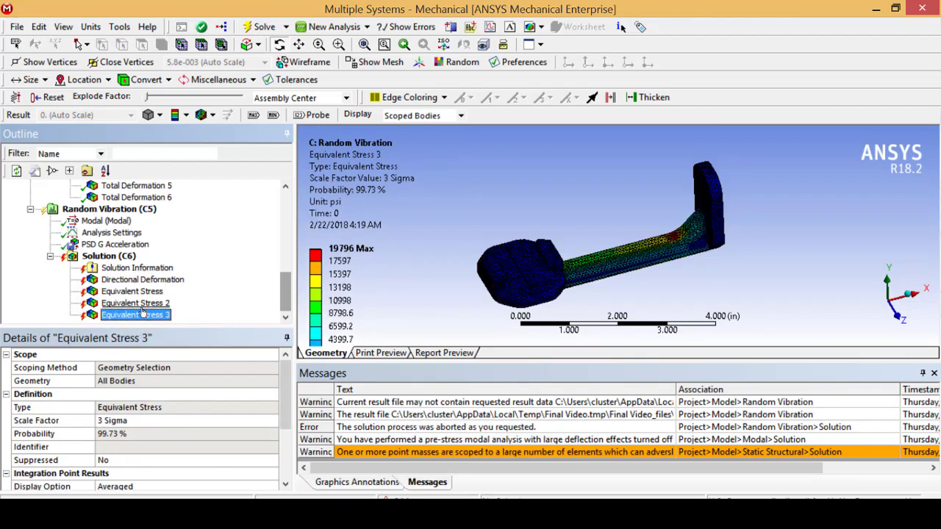
{"action": "key", "text": "Up"}
{"action": "key", "text": "Up"}
{"action": "key", "text": "Down"}
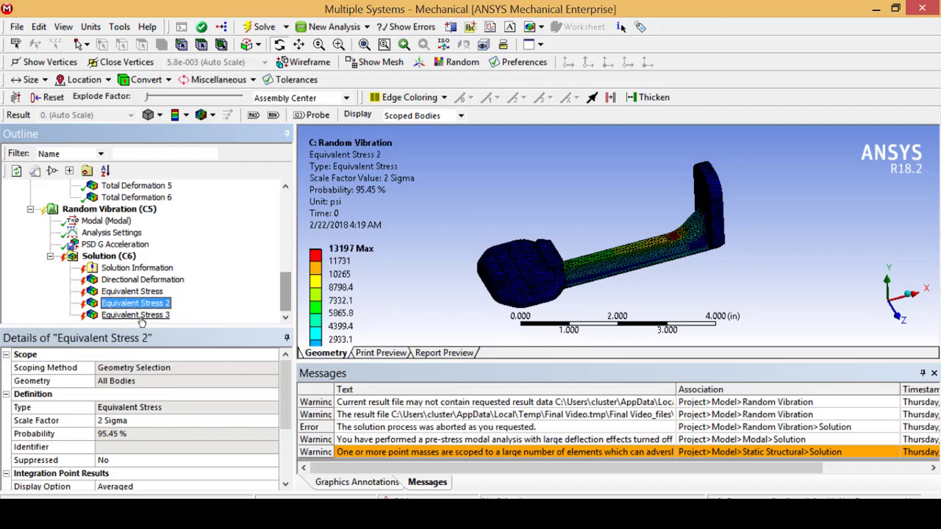
{"action": "key", "text": "Down"}
{"action": "left_click", "coordinate": [250, 31]}
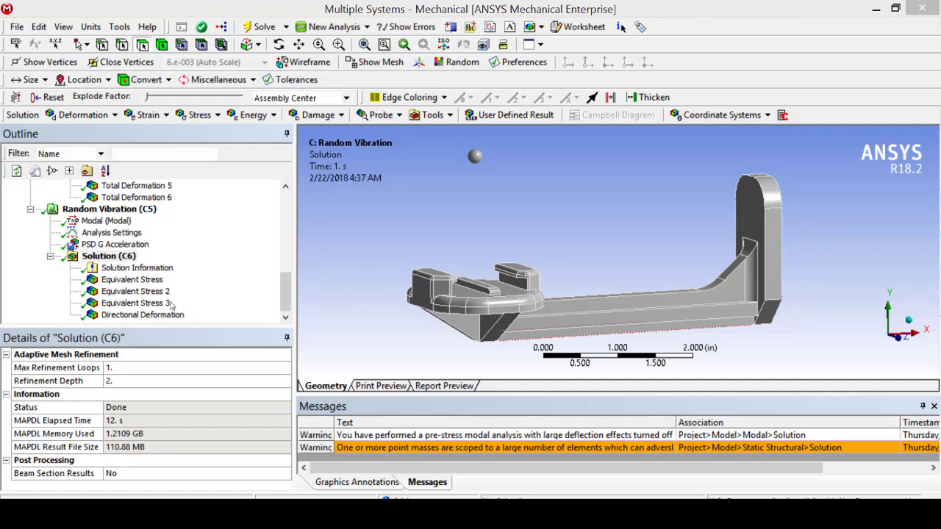
- Compare the 1 and 3 Sigma stress contours, orbiting to find the 6125.5 psi peak
{"action": "left_click", "coordinate": [132, 280]}
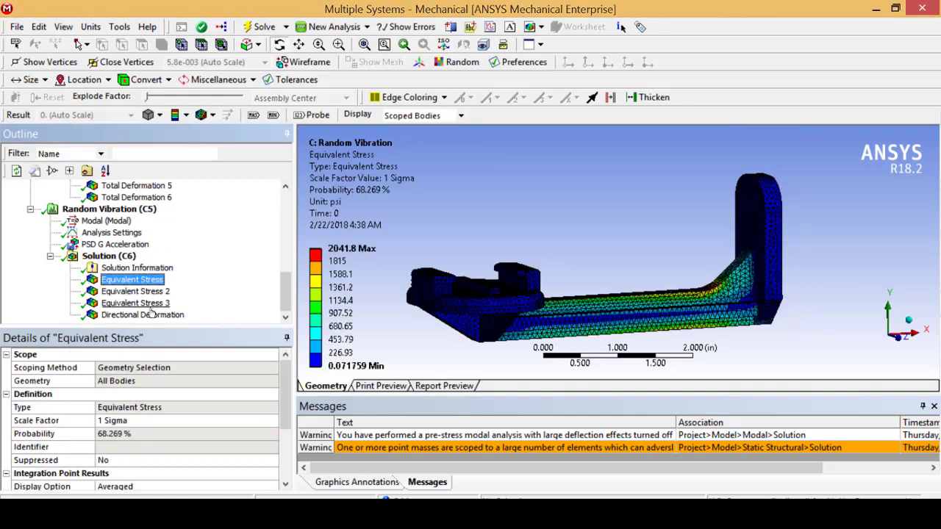
{"action": "left_click", "coordinate": [150, 304]}
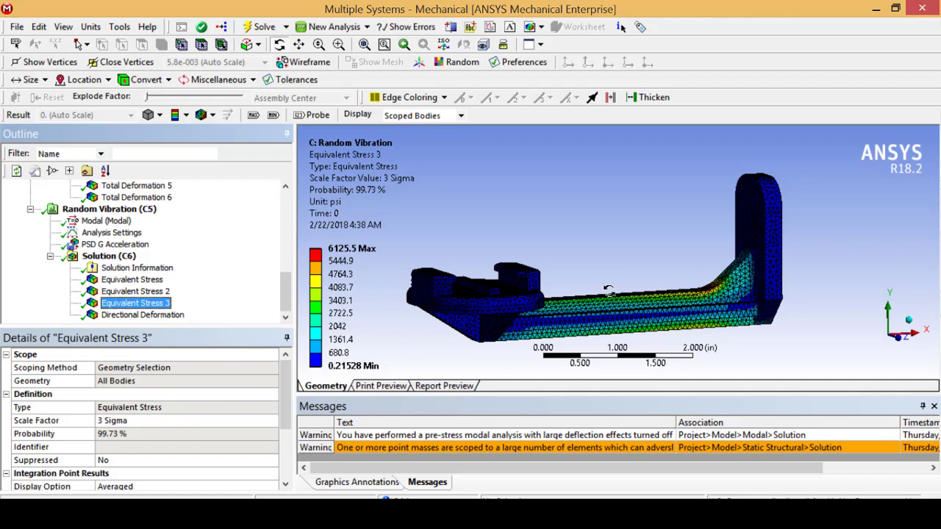
{"action": "left_click_drag", "start_coordinate": [632, 235], "coordinate": [633, 255]}
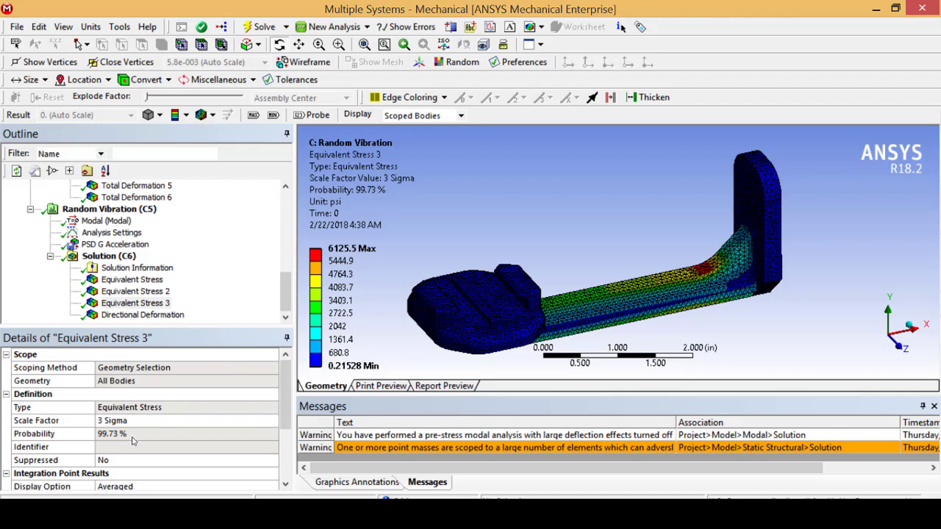
{"action": "left_click_drag", "start_coordinate": [573, 253], "coordinate": [594, 260]}
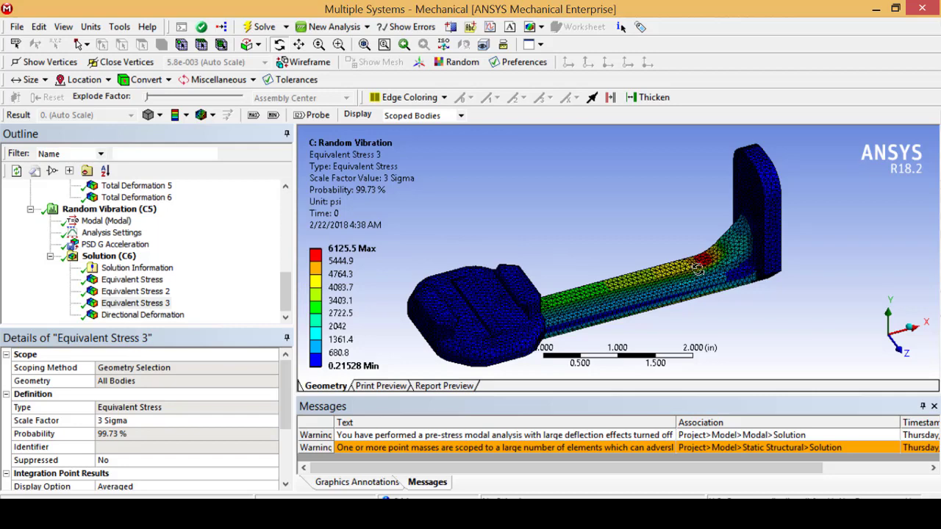
{"action": "scroll", "coordinate": [708, 283], "scroll_direction": "up", "scroll_amount": 3}
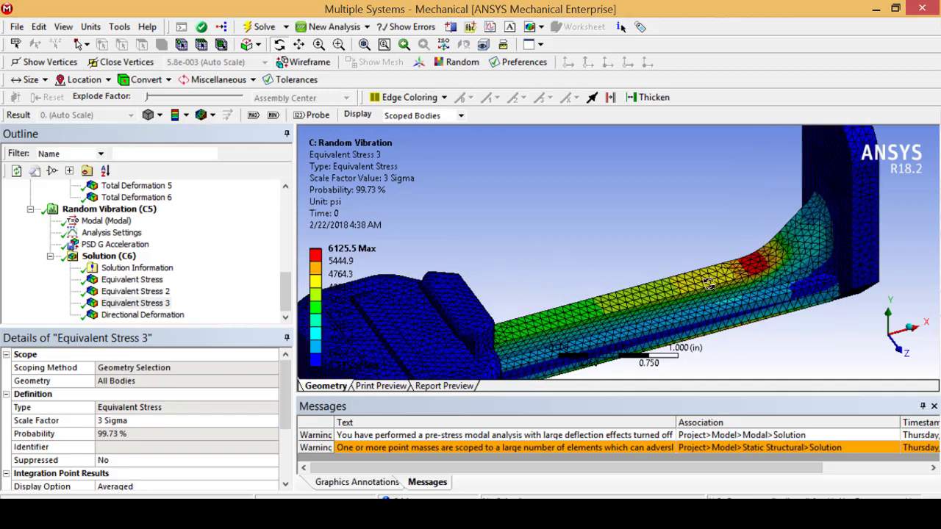
{"action": "scroll", "coordinate": [708, 283], "scroll_direction": "down", "scroll_amount": 3}
{"action": "scroll", "coordinate": [708, 284], "scroll_direction": "down", "scroll_amount": 2}
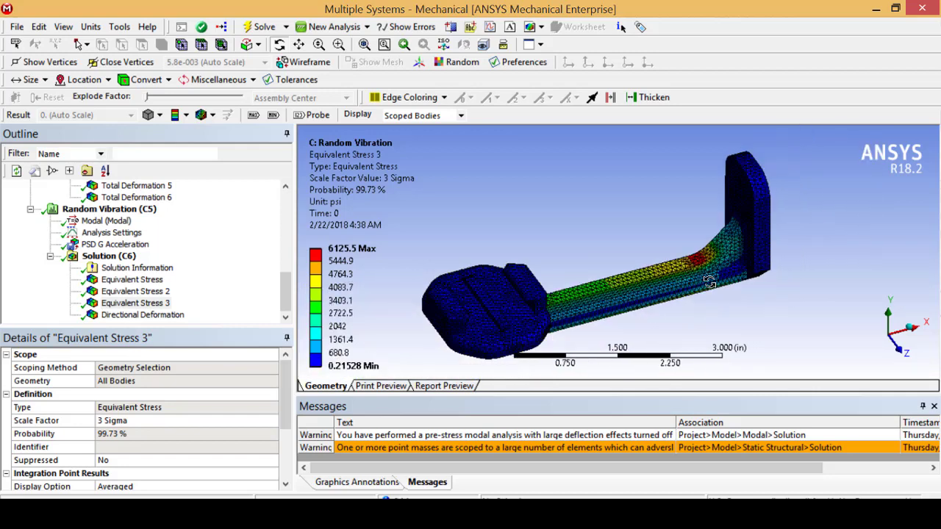
{"action": "left_click_drag", "start_coordinate": [670, 278], "coordinate": [635, 288]}
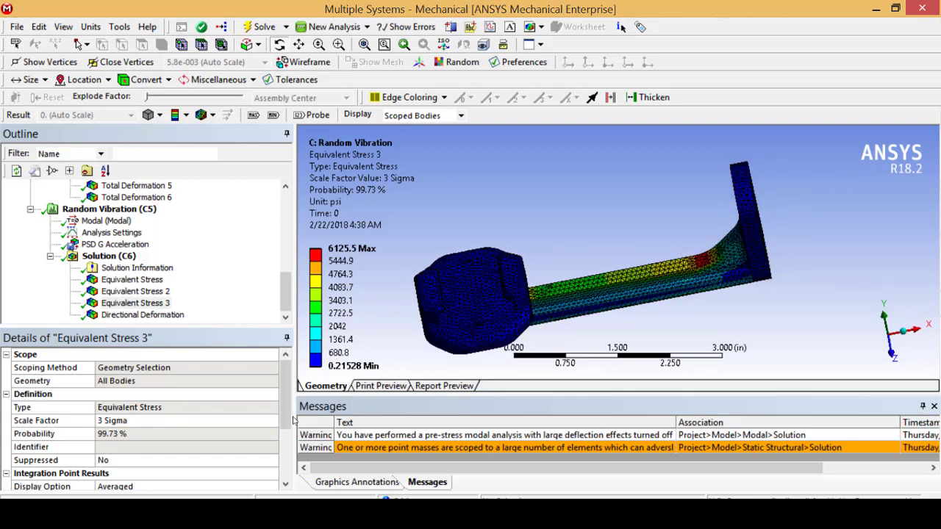
{"action": "mouse_move", "coordinate": [286, 411]}
{"action": "left_mouse_down"}
{"action": "mouse_move", "coordinate": [279, 451]}
{"action": "mouse_move", "coordinate": [282, 404]}
{"action": "left_mouse_up"}
- Insert a Fatigue Tool into the Random Vibration Solution (C6)
{"action": "left_click", "coordinate": [125, 259]}
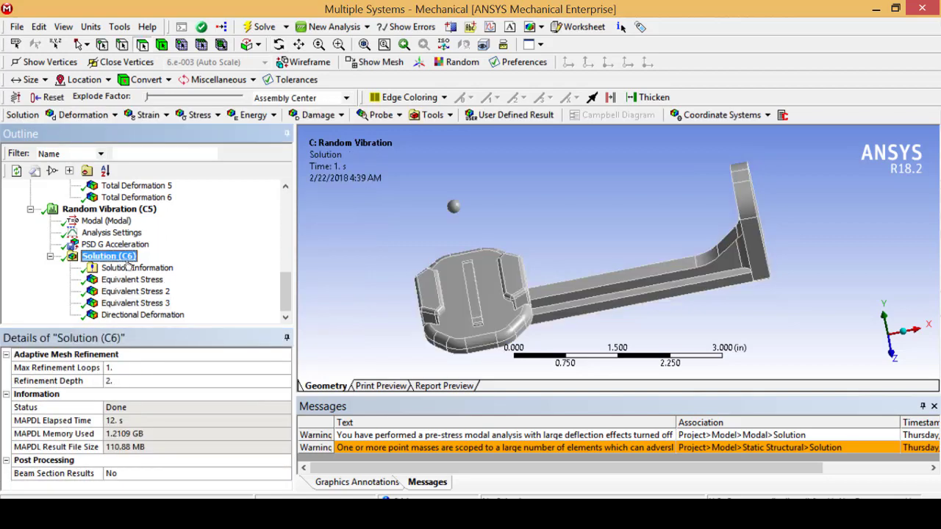
{"action": "left_click", "coordinate": [438, 118]}
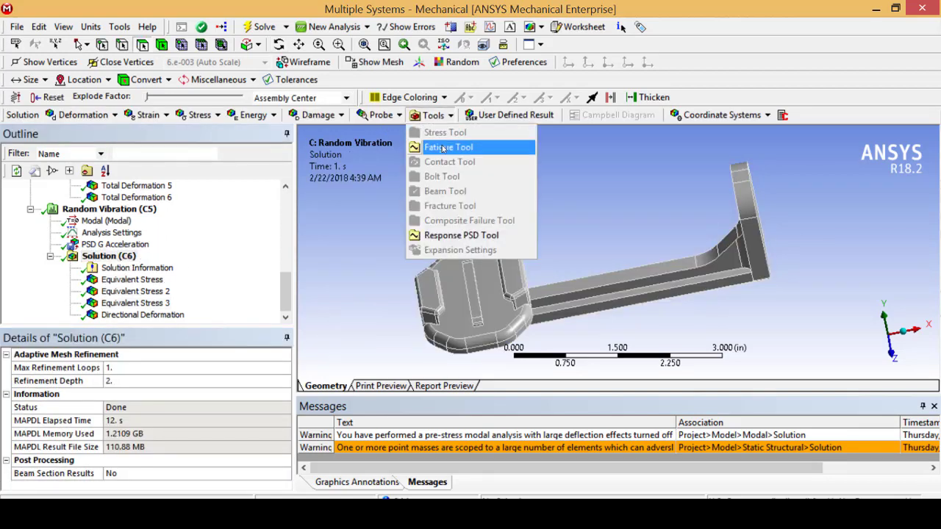
{"action": "left_click", "coordinate": [448, 147]}
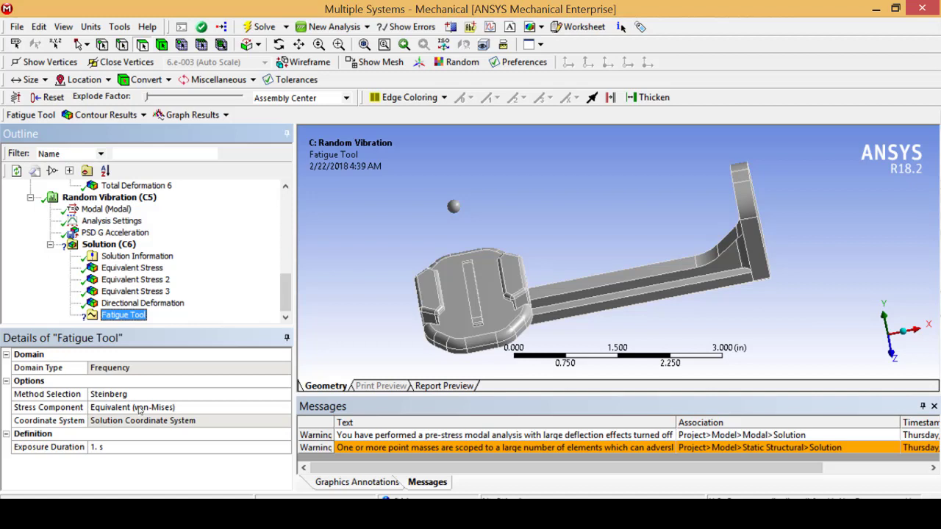
- Insert a Life result under the Fatigue Tool and evaluate all results
{"action": "right_click", "coordinate": [101, 317]}
{"action": "mouse_move", "coordinate": [159, 326]}
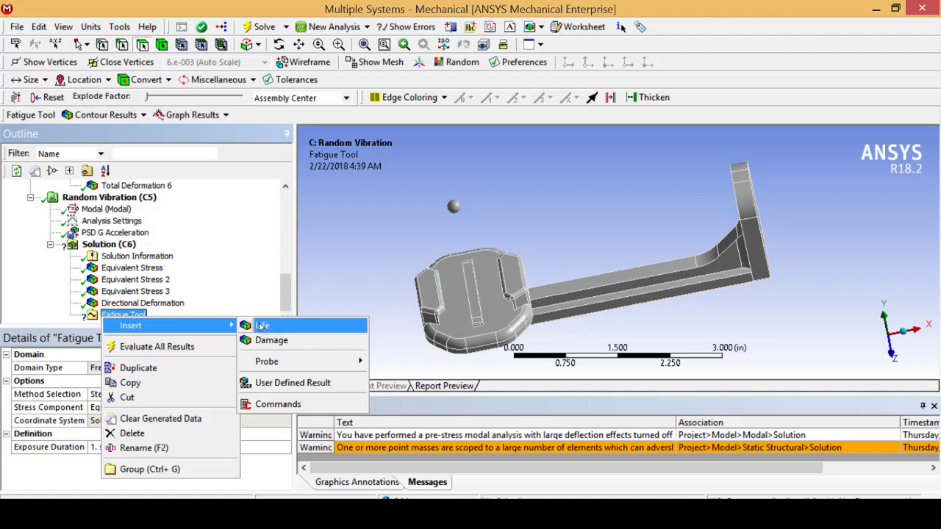
{"action": "left_click", "coordinate": [266, 326]}
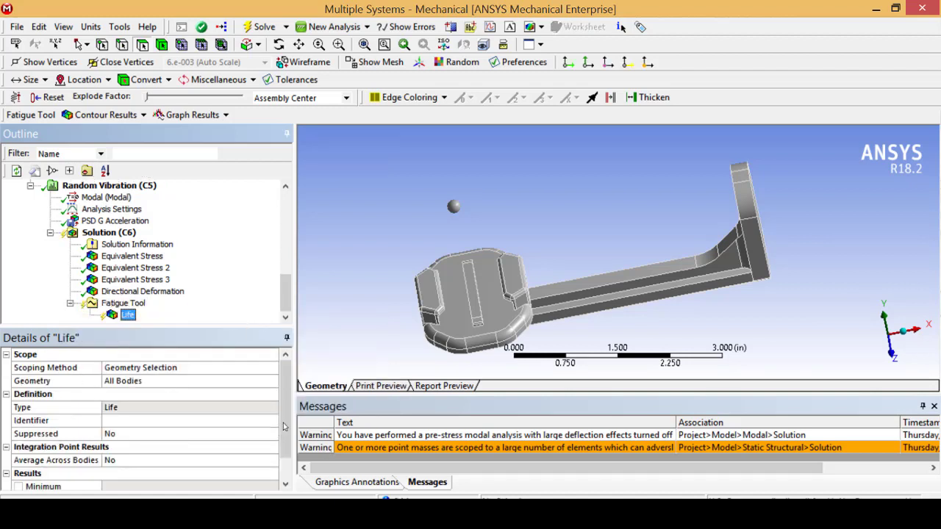
{"action": "left_click_drag", "start_coordinate": [283, 426], "coordinate": [283, 445]}
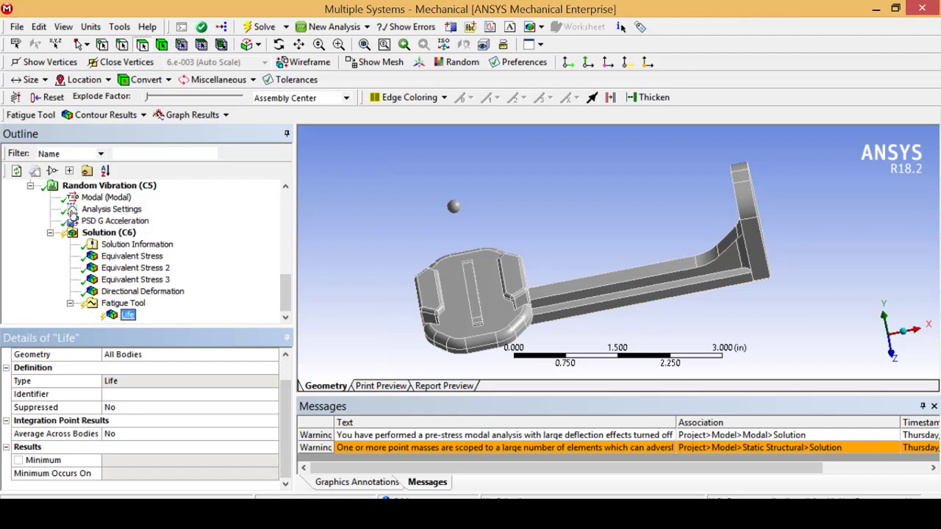
{"action": "right_click", "coordinate": [111, 315]}
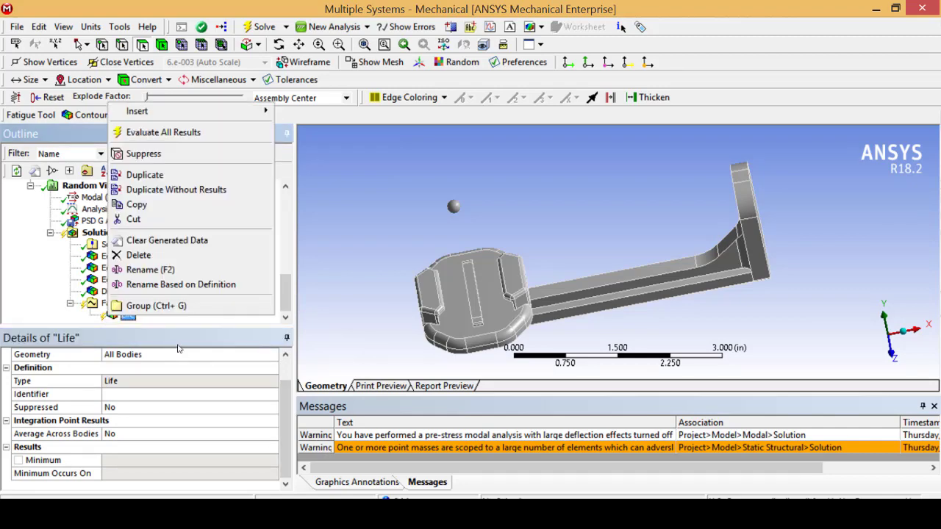
{"action": "left_click", "coordinate": [152, 134]}
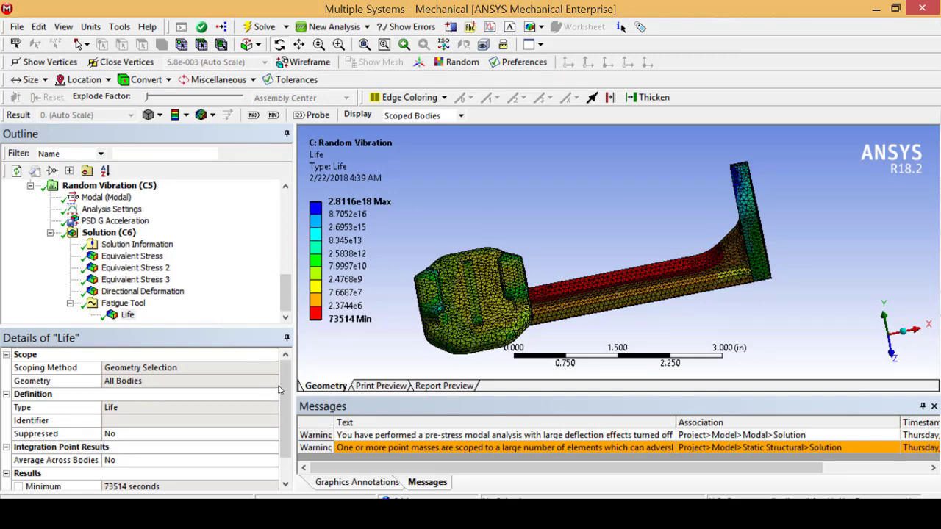
- Check the Life contour's 73514-second minimum on GO_PRO_MOUNT, then select the Fatigue Tool
{"action": "mouse_move", "coordinate": [619, 298]}
{"action": "middle_mouse_down"}
{"action": "mouse_move", "coordinate": [625, 258]}
{"action": "mouse_move", "coordinate": [621, 287]}
{"action": "middle_mouse_up"}
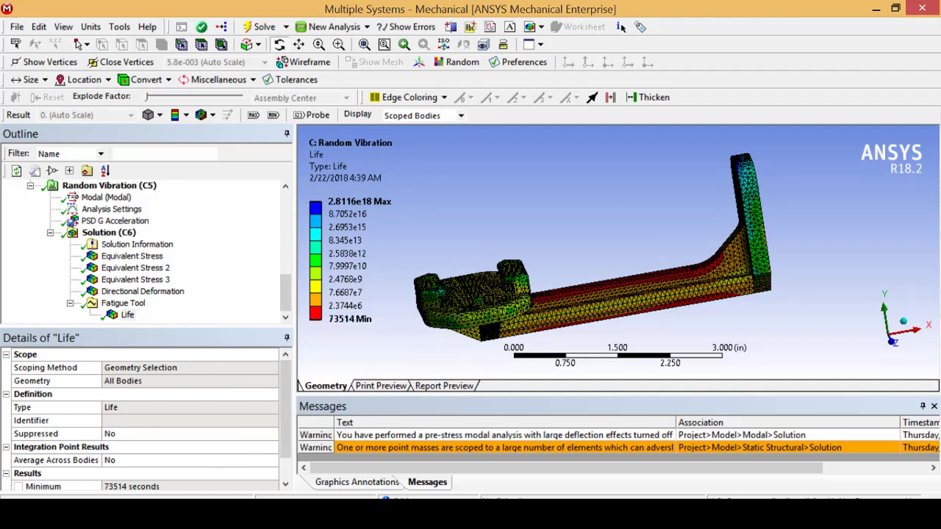
{"action": "scroll", "coordinate": [243, 441], "scroll_direction": "down", "scroll_amount": 1}
{"action": "left_click", "coordinate": [206, 459]}
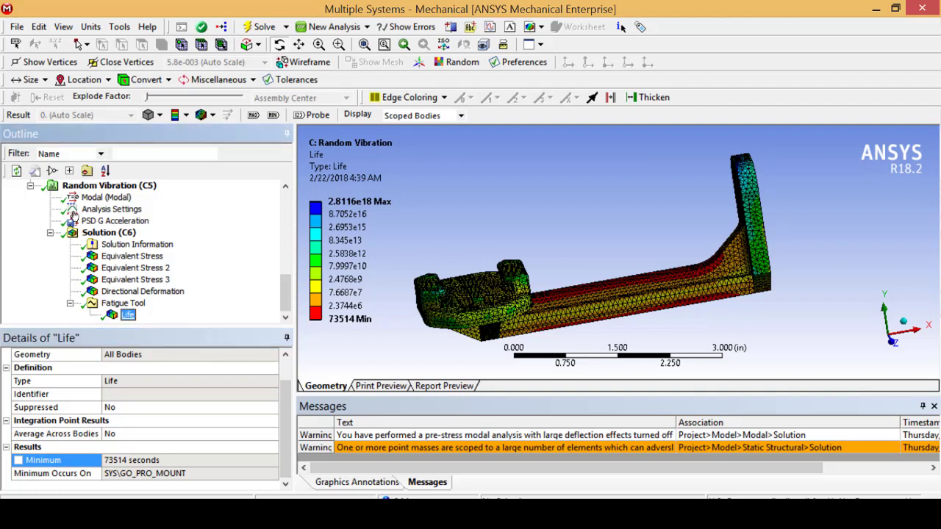
{"action": "right_click", "coordinate": [110, 316]}
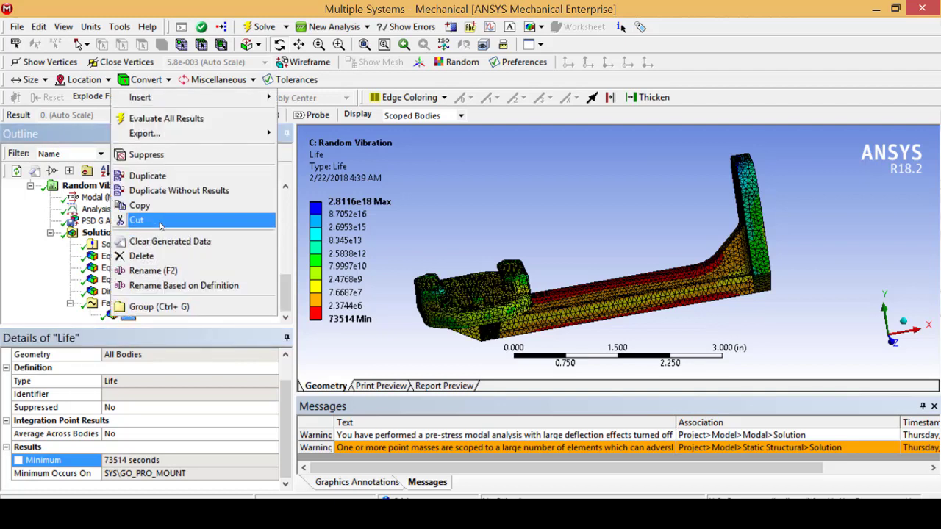
{"action": "left_click", "coordinate": [91, 305]}
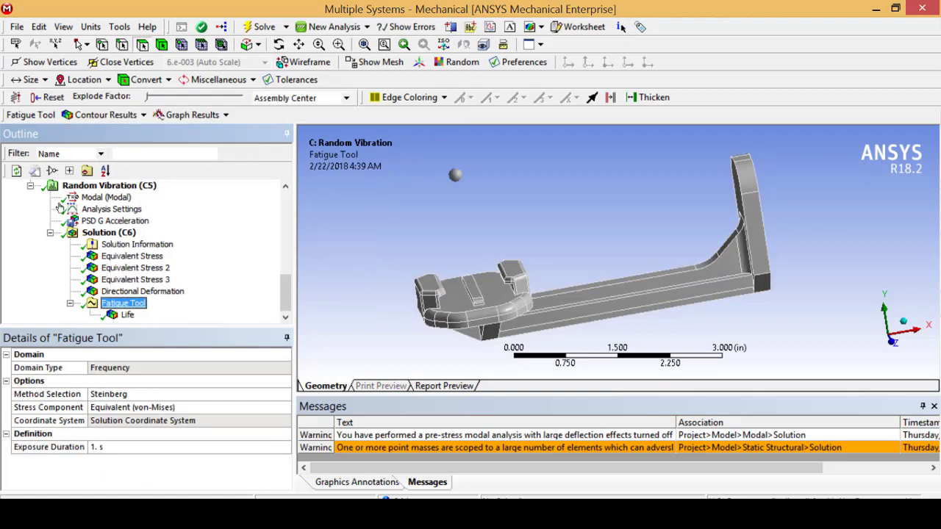
- Insert a Damage result under the Steinberg Fatigue Tool
{"action": "right_click", "coordinate": [111, 306]}
{"action": "mouse_move", "coordinate": [146, 314]}
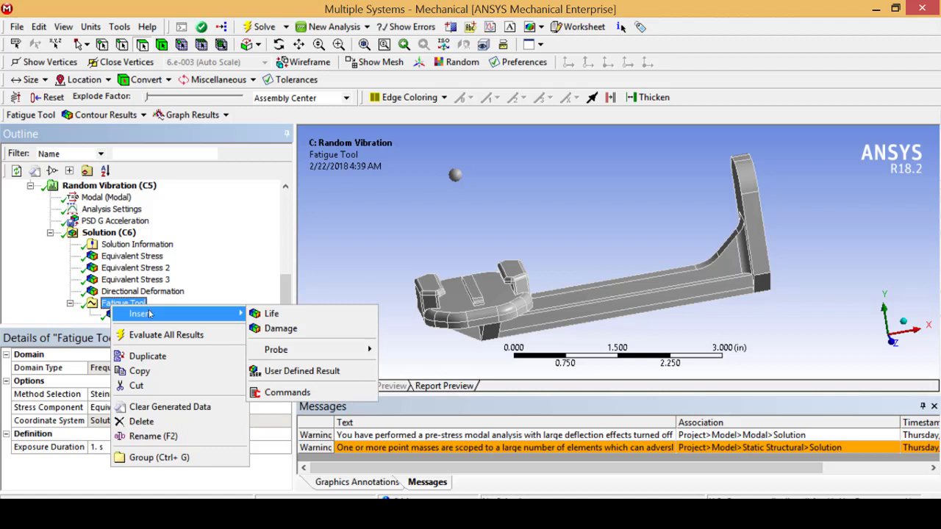
{"action": "left_click", "coordinate": [286, 331]}
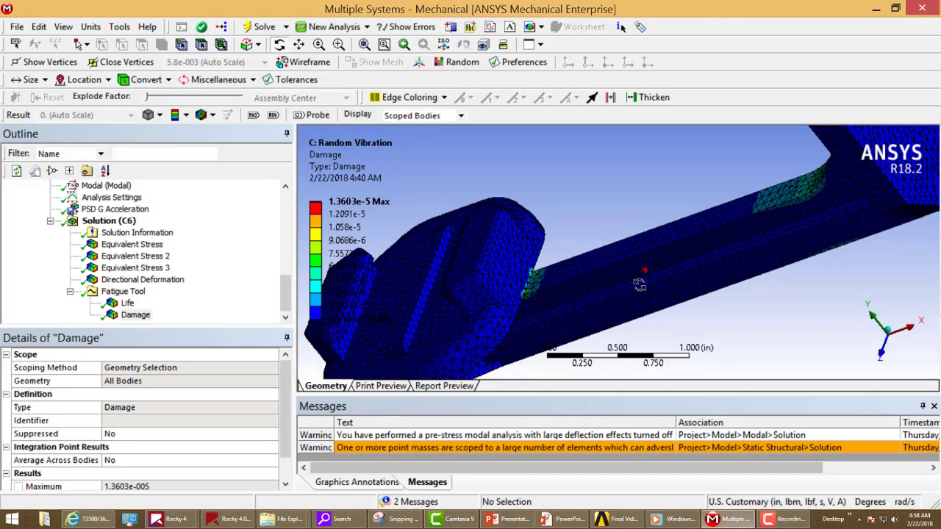
{"action": "scroll", "coordinate": [642, 283], "scroll_direction": "up", "scroll_amount": 4}
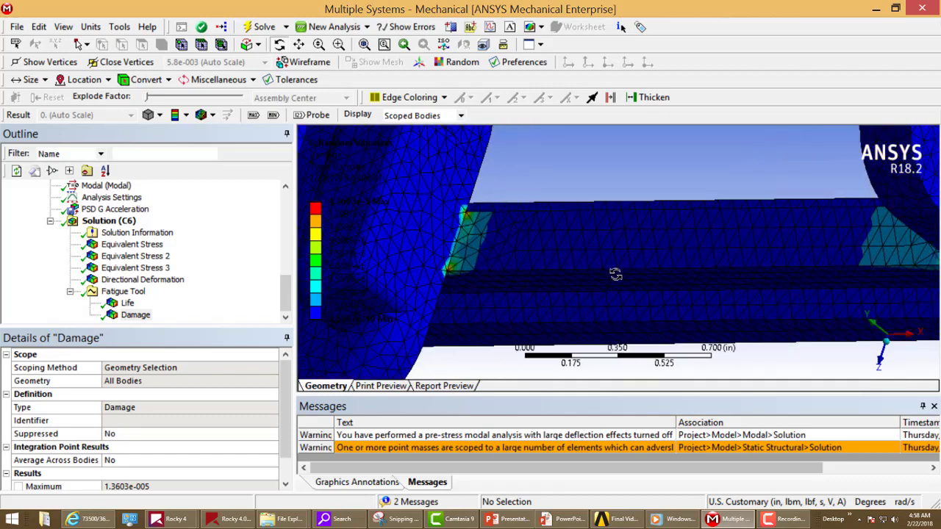
{"action": "scroll", "coordinate": [615, 273], "scroll_direction": "down", "scroll_amount": 4}
{"action": "left_click_drag", "start_coordinate": [565, 268], "coordinate": [626, 269]}
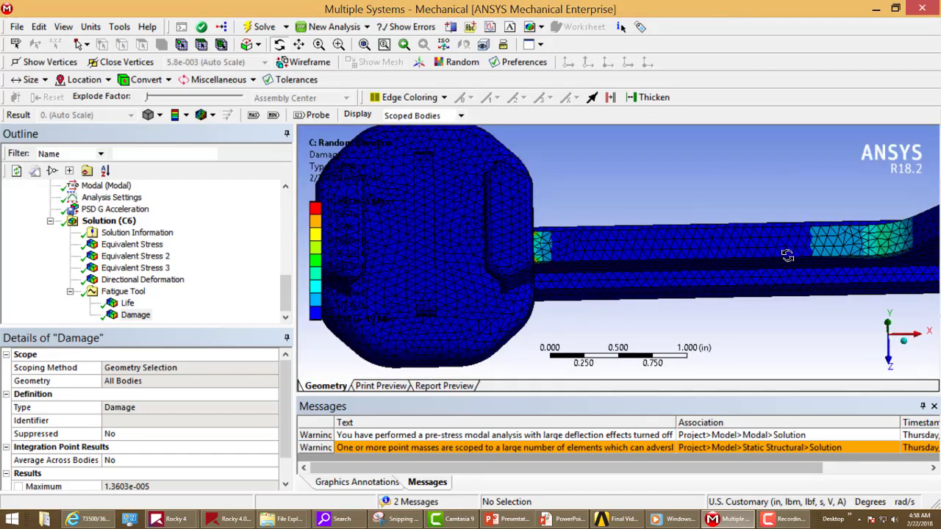
{"action": "left_click_drag", "start_coordinate": [785, 255], "coordinate": [755, 266]}
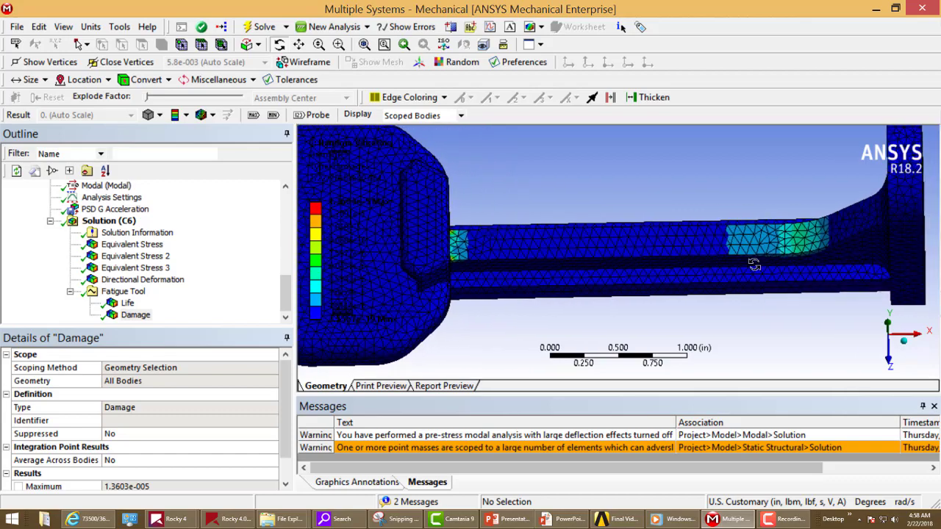
{"action": "left_click_drag", "start_coordinate": [502, 177], "coordinate": [782, 299]}
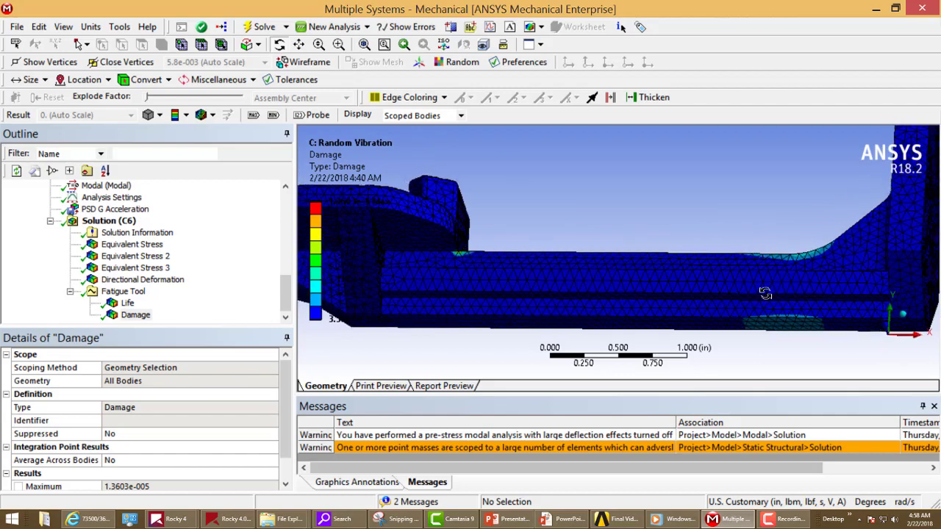
{"action": "left_click_drag", "start_coordinate": [568, 234], "coordinate": [528, 272]}
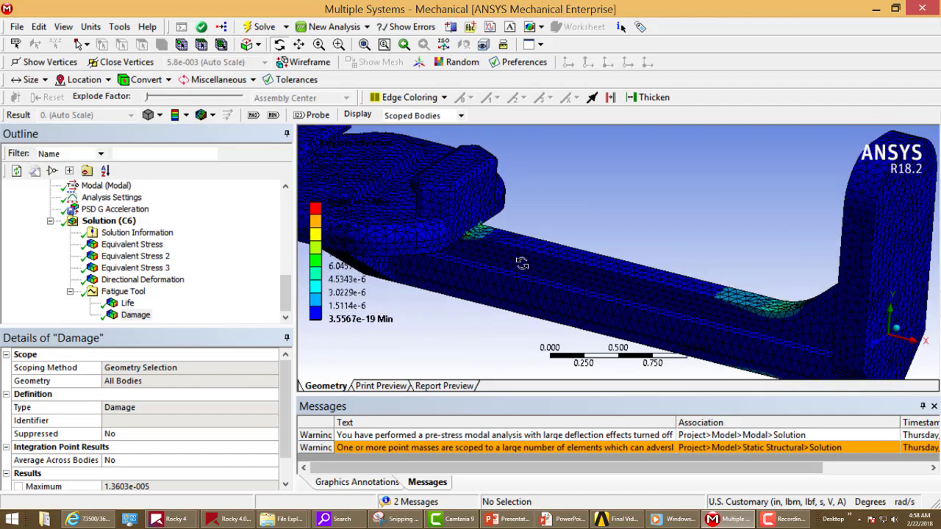
{"action": "left_click_drag", "start_coordinate": [527, 222], "coordinate": [521, 242]}
{"action": "middle_click_drag", "start_coordinate": [581, 261], "coordinate": [578, 226], "text": "ctrl"}
{"action": "left_click_drag", "start_coordinate": [598, 237], "coordinate": [718, 288]}
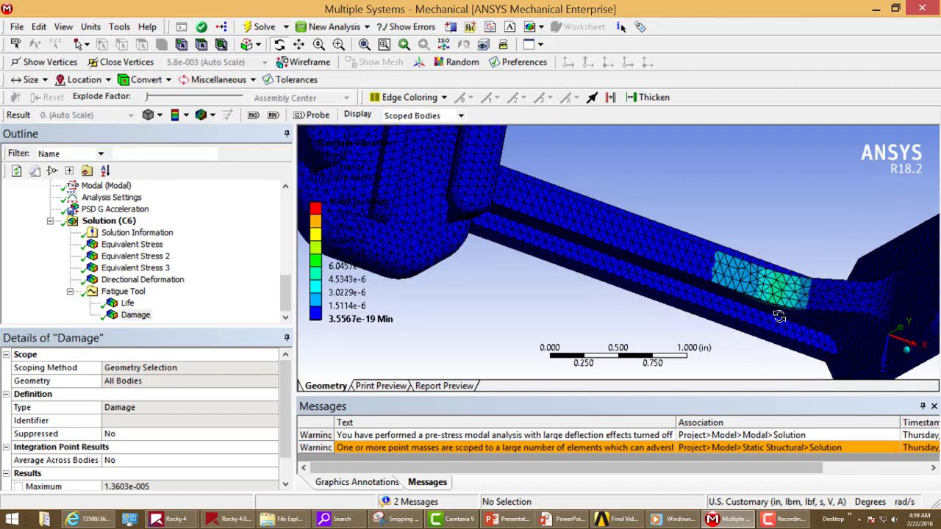
{"action": "left_click_drag", "start_coordinate": [787, 318], "coordinate": [749, 286]}
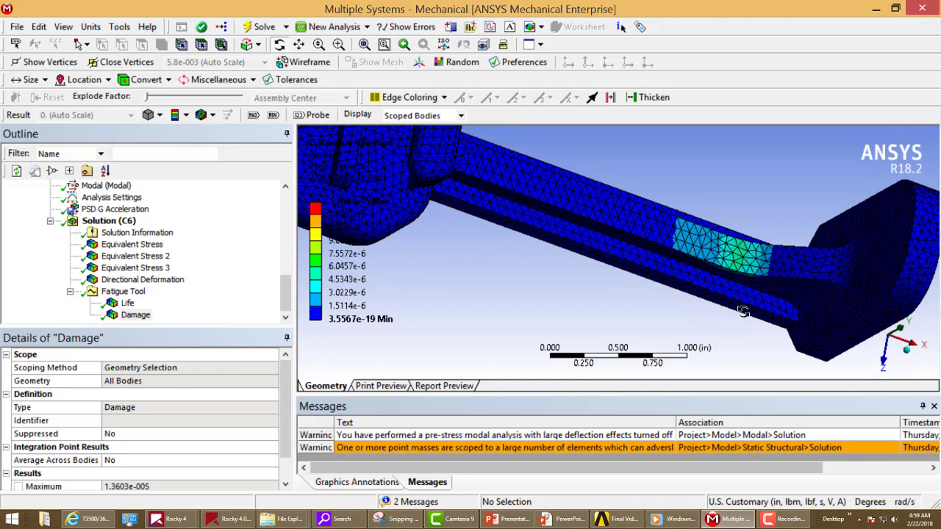
{"action": "left_click_drag", "start_coordinate": [691, 346], "coordinate": [421, 224]}
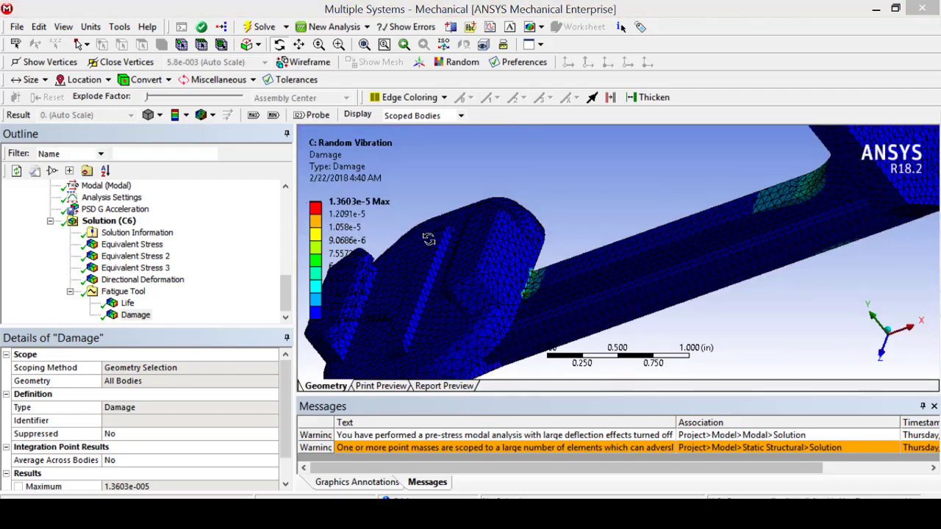